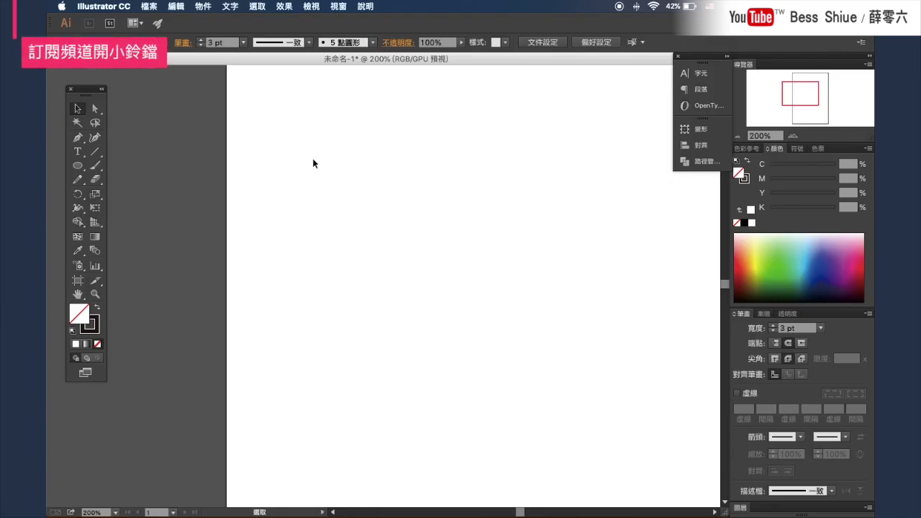
Draw a large perfect circle with a 3 pt black stroke, zoom in, and start a small circle below
click(79, 165)
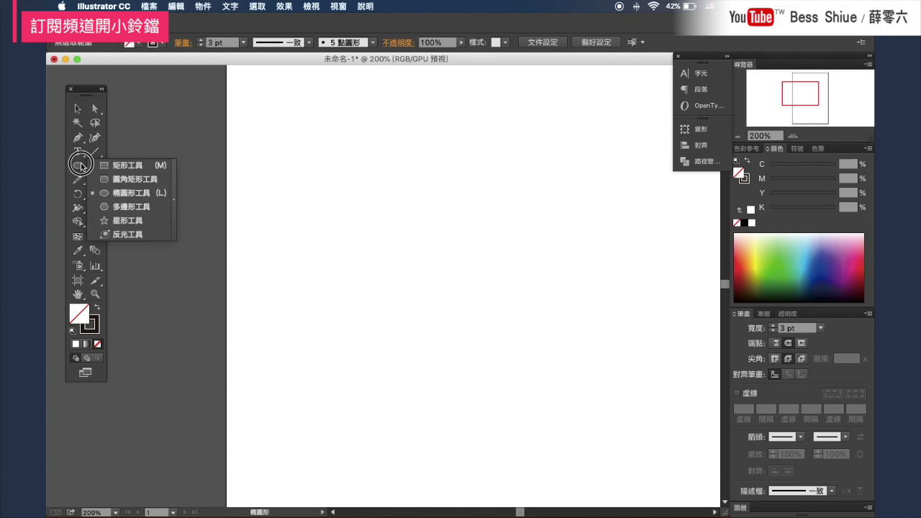
click(140, 194)
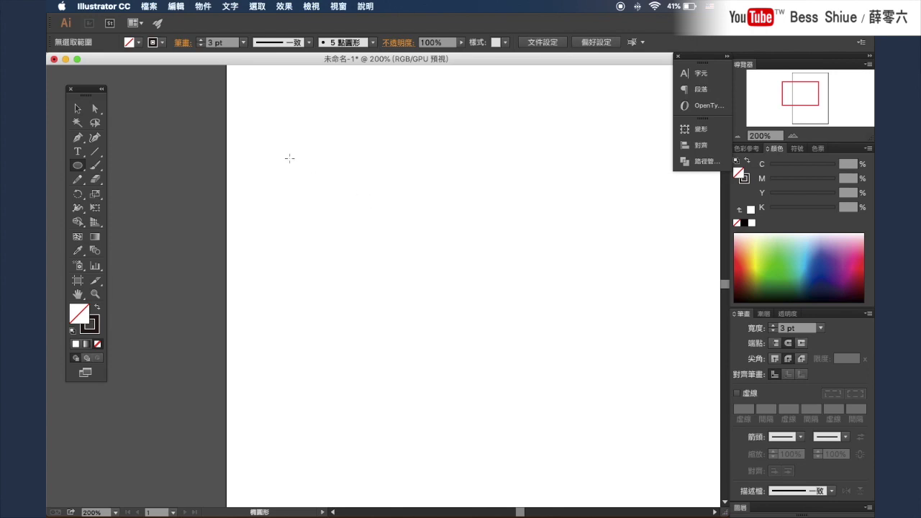
key(shift)
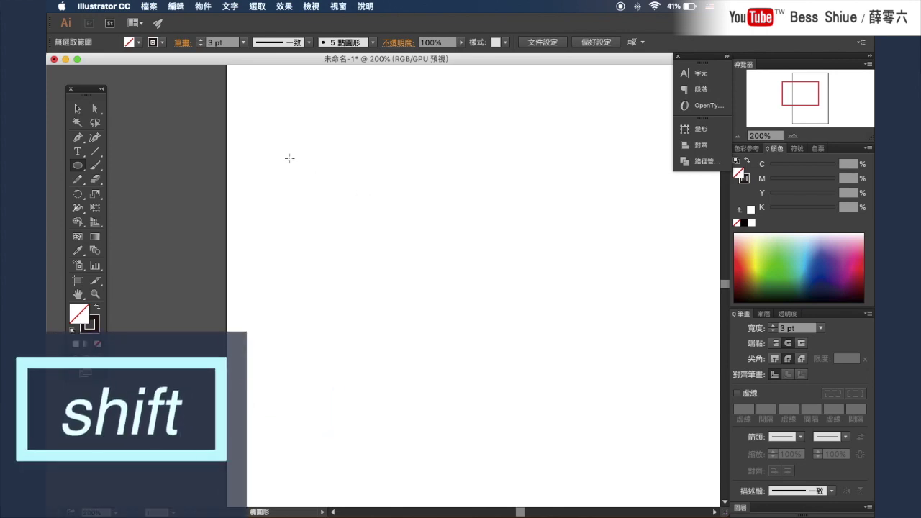
drag(289, 157, 439, 319)
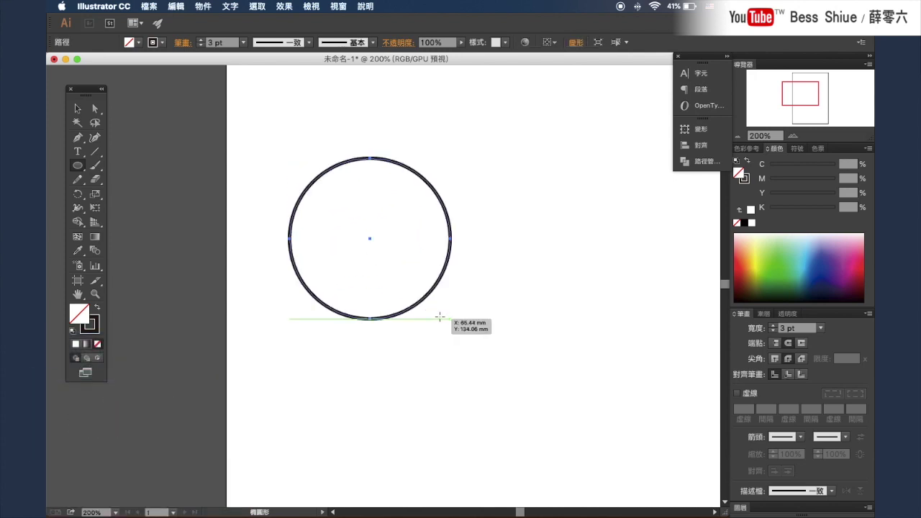
key(super+equal)
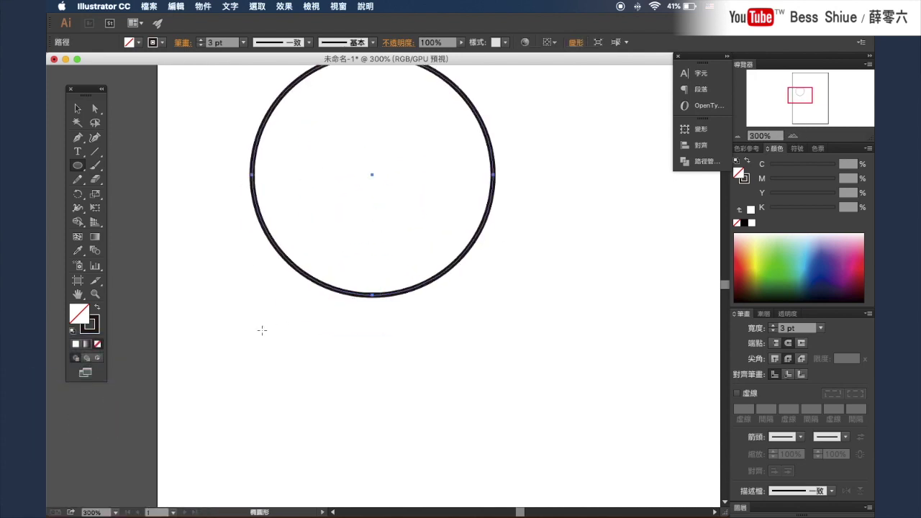
drag(258, 329, 316, 401)
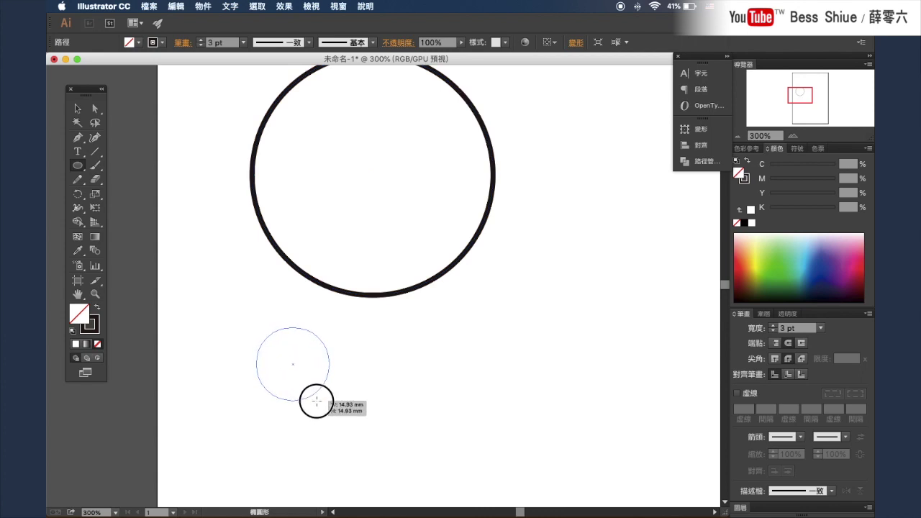
Duplicate the small circle three times into an edge-to-edge row and select all four
click(77, 108)
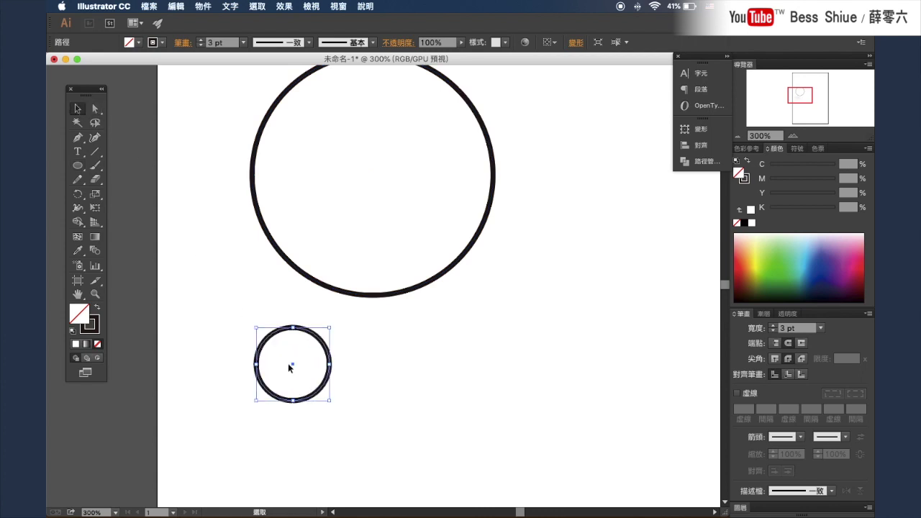
drag(296, 367, 365, 367)
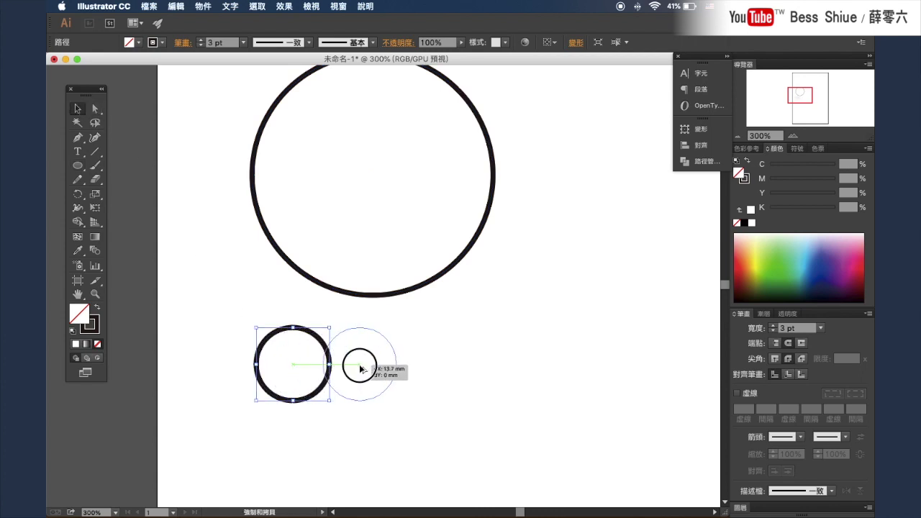
key(ctrl+d)
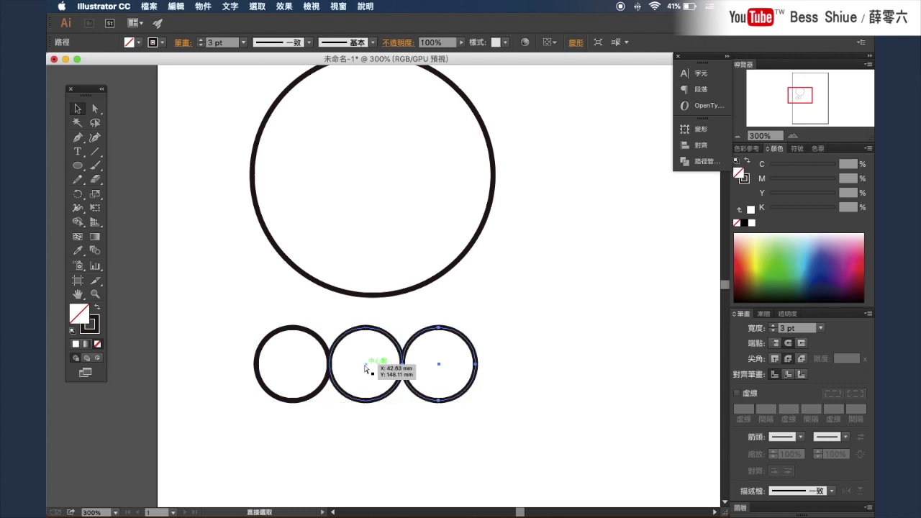
key(ctrl+d)
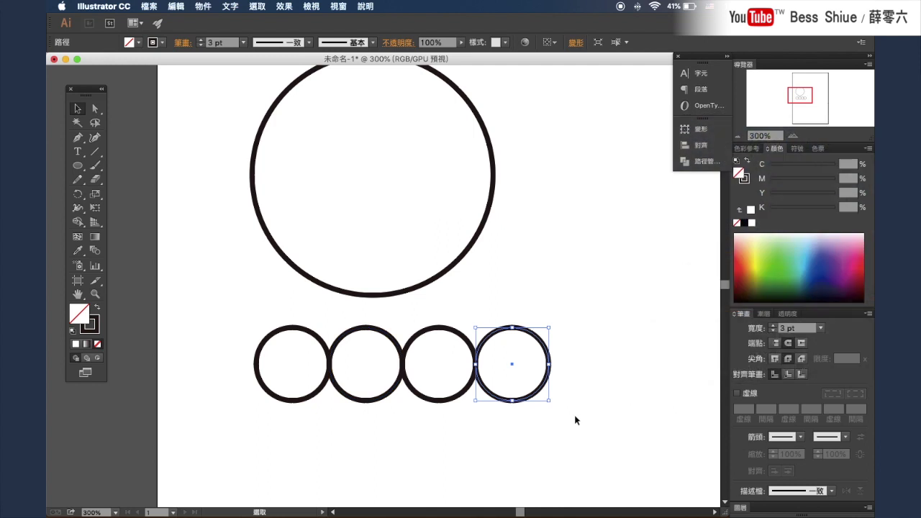
drag(573, 425, 202, 316)
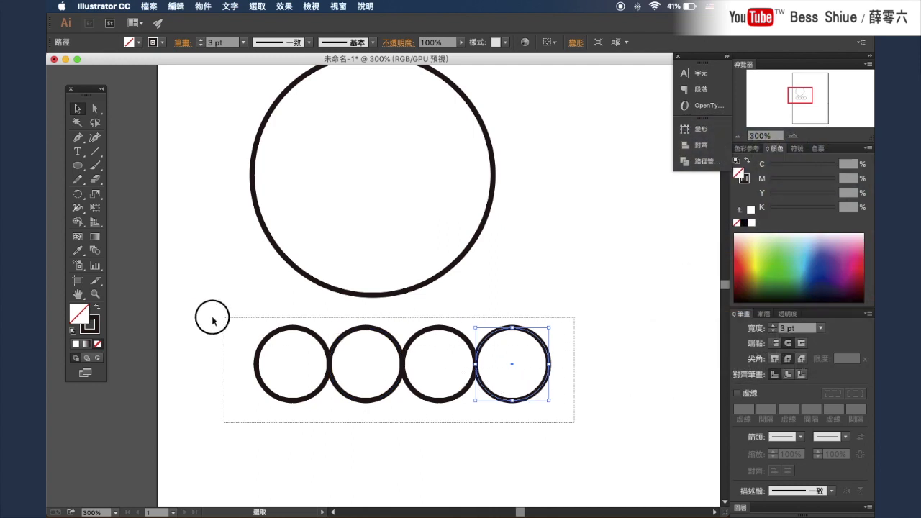
Group the four small circles, scale them across the large circle's middle, and centre them horizontally
right_click(381, 349)
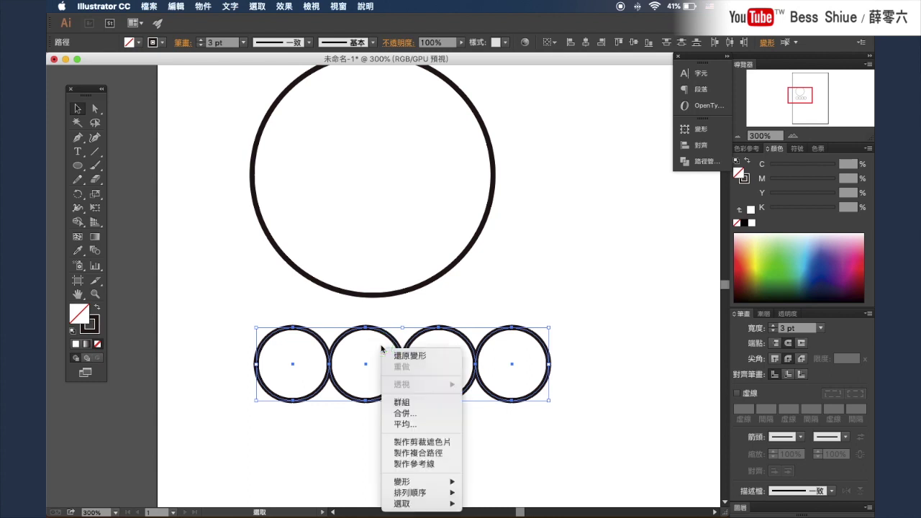
click(398, 403)
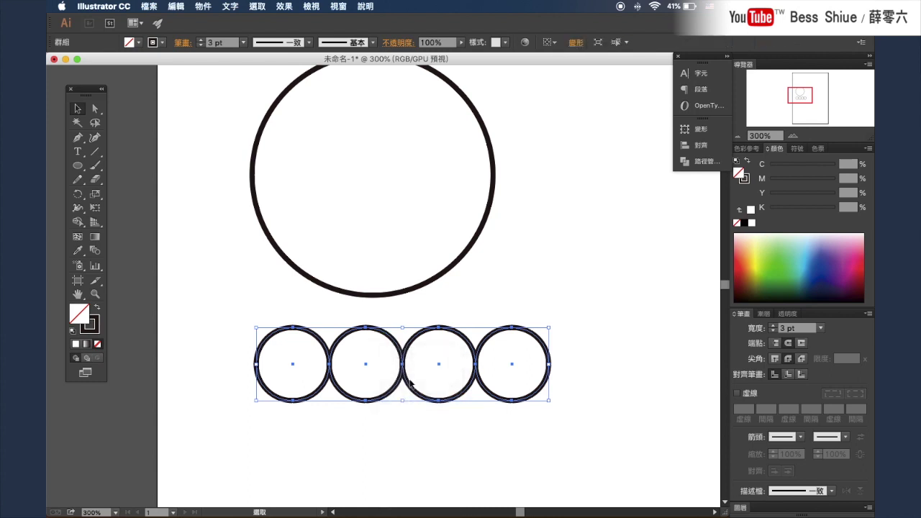
scroll(403, 395, up, 3)
drag(406, 403, 402, 232)
drag(515, 302, 467, 293)
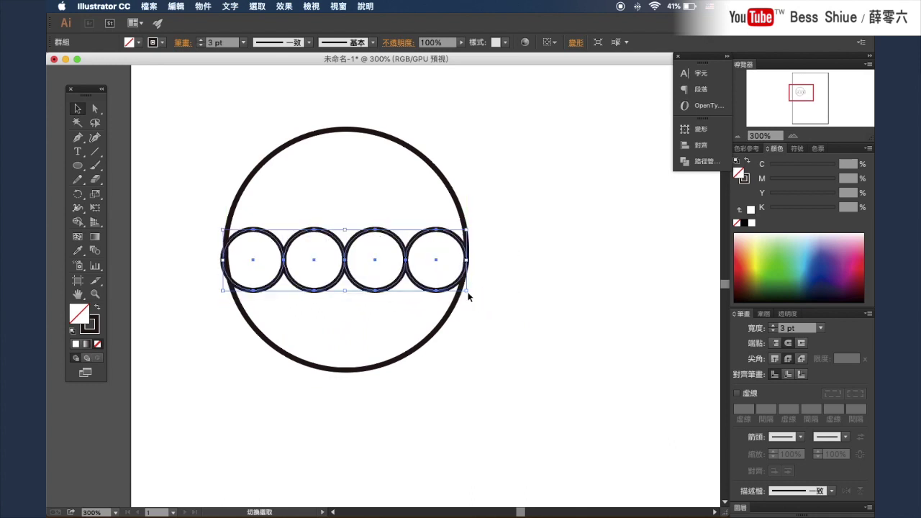
mouse_move(245, 104)
mouse_down()
mouse_move(466, 388)
mouse_move(461, 382)
mouse_up()
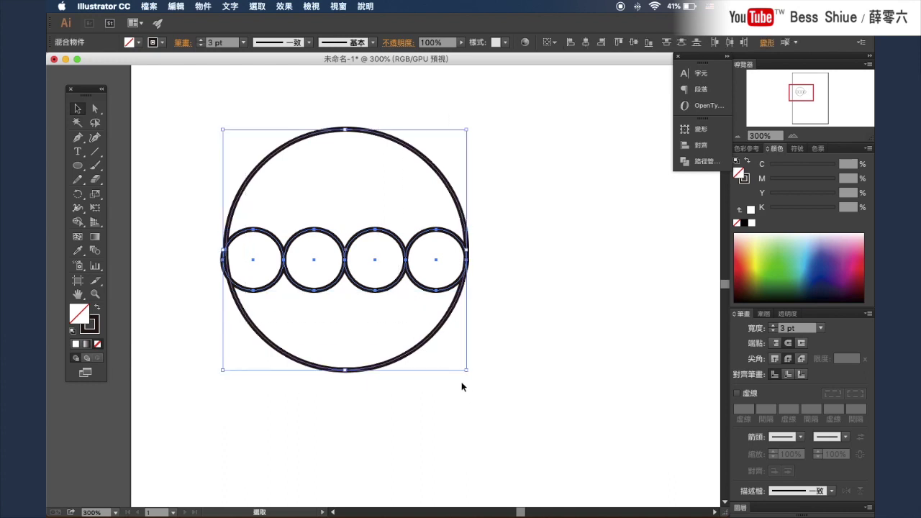
click(699, 156)
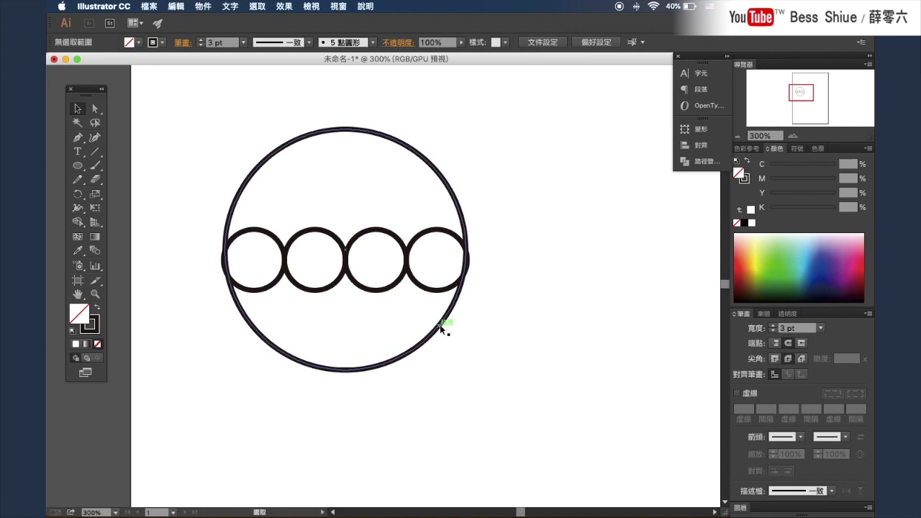
Open the Pathfinder panel, select the large and small circles, and apply Divide
click(687, 159)
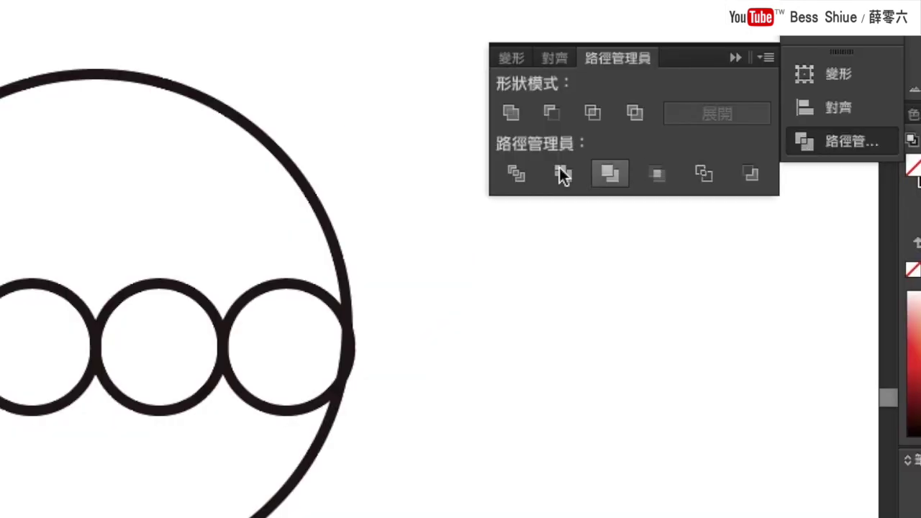
click(825, 141)
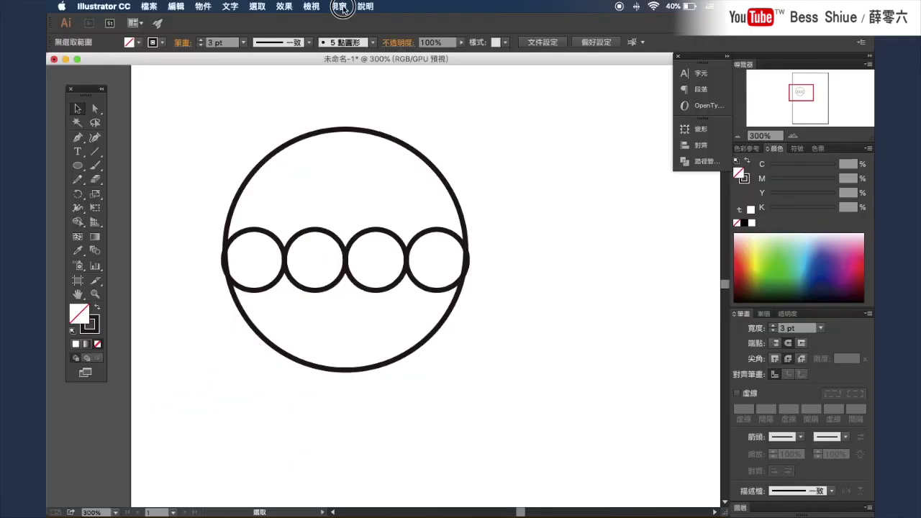
click(340, 6)
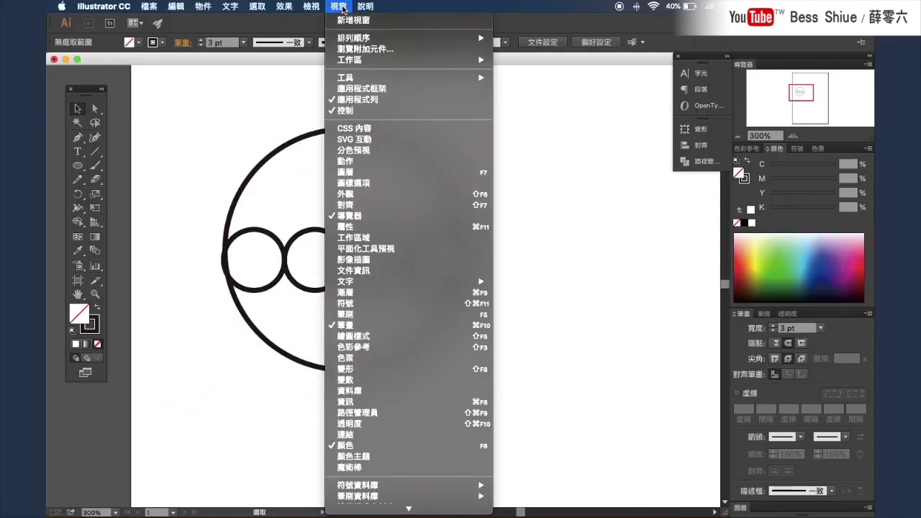
click(363, 413)
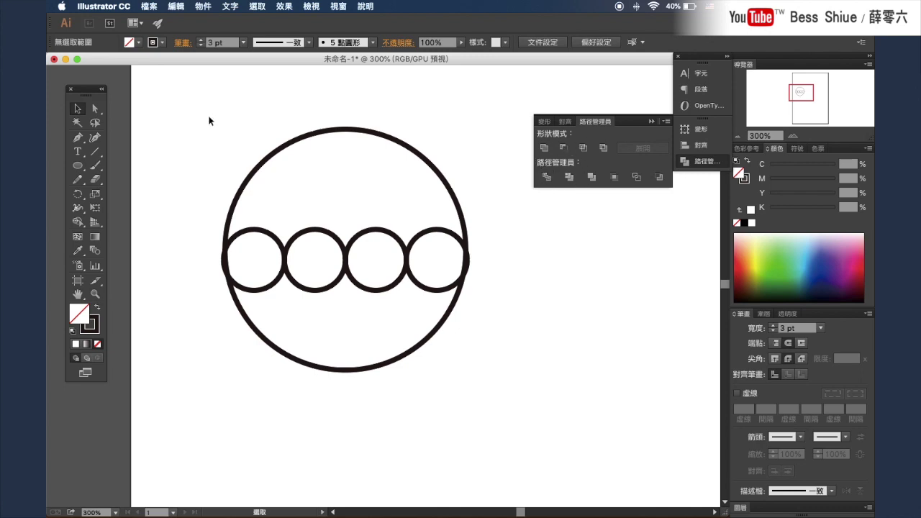
drag(195, 108, 506, 396)
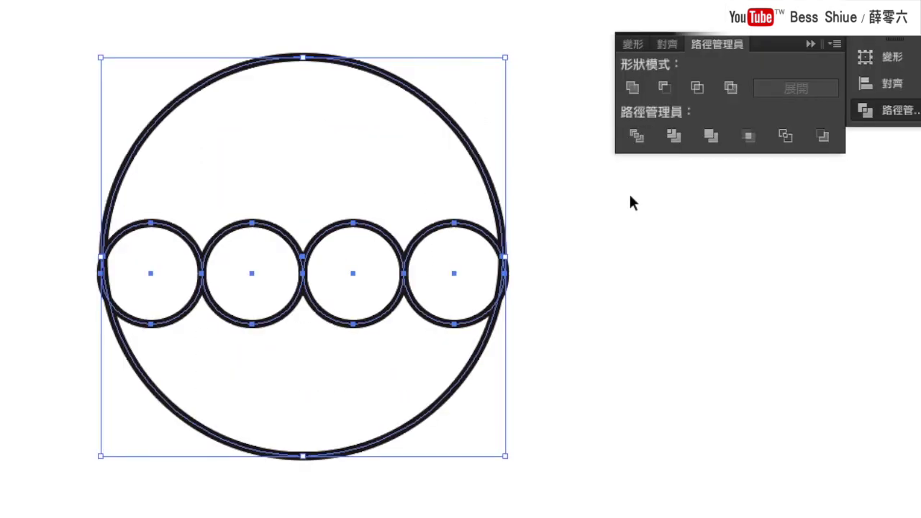
click(635, 137)
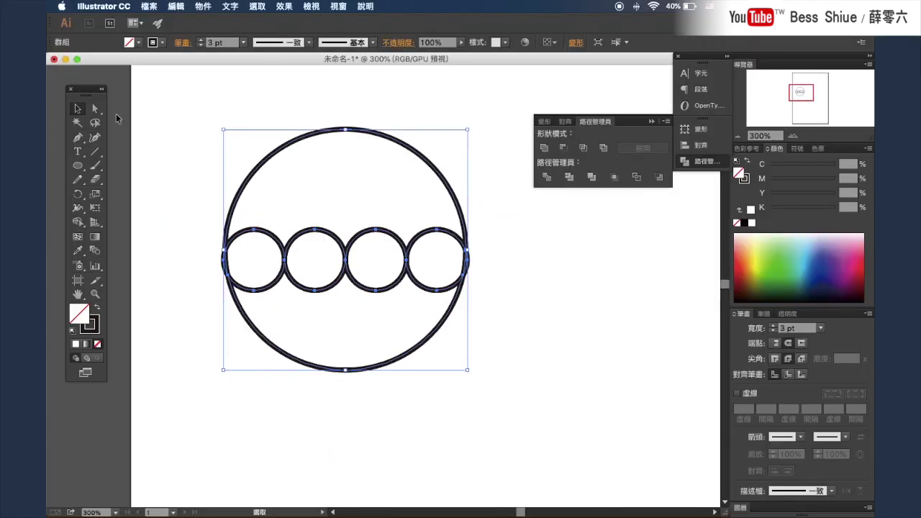
With Direct Selection, select the lower curves beneath the scallops for removal
click(97, 110)
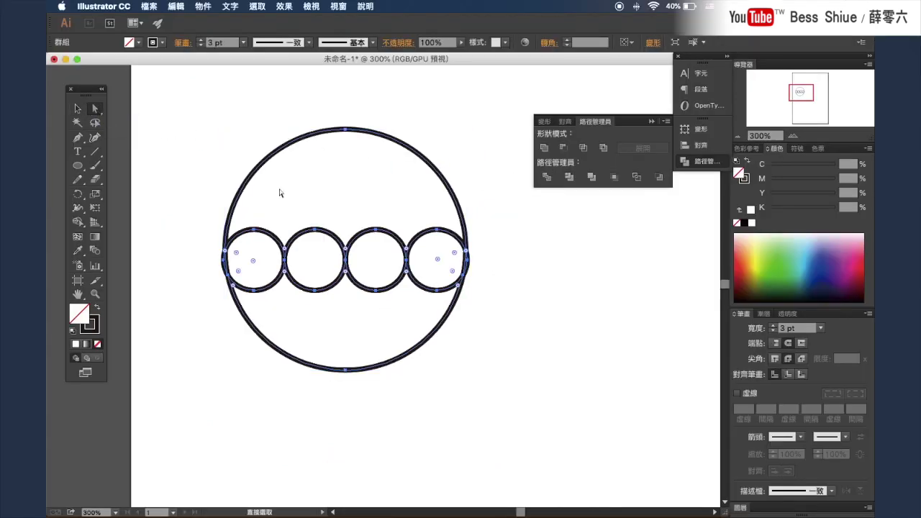
click(499, 290)
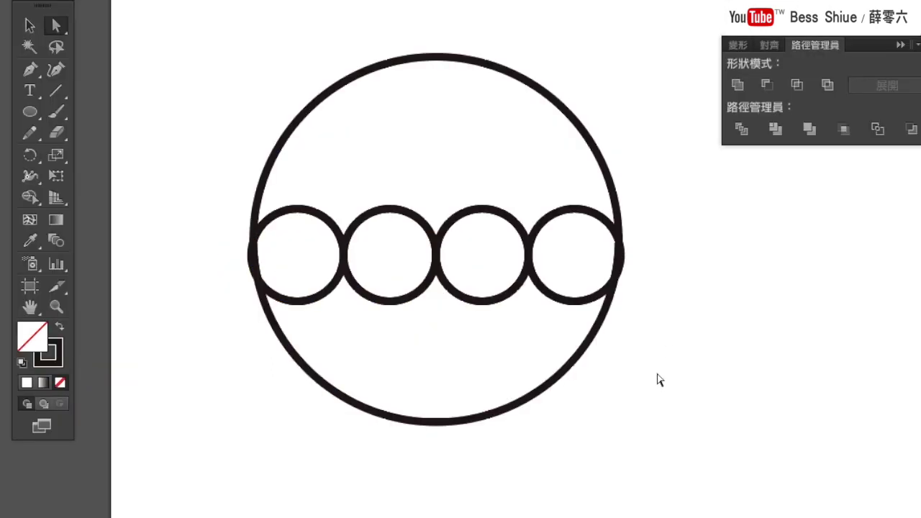
mouse_move(665, 429)
mouse_down()
mouse_move(212, 295)
mouse_move(209, 274)
mouse_up()
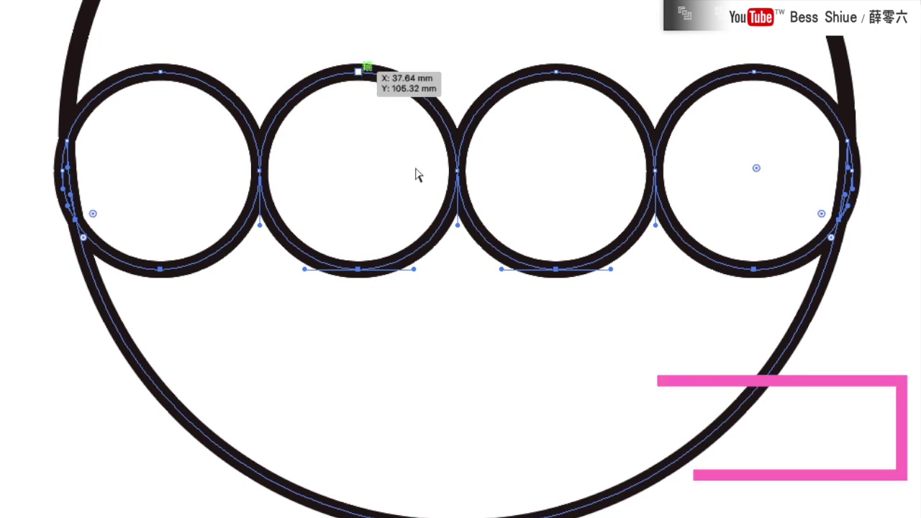
drag(518, 305, 456, 281)
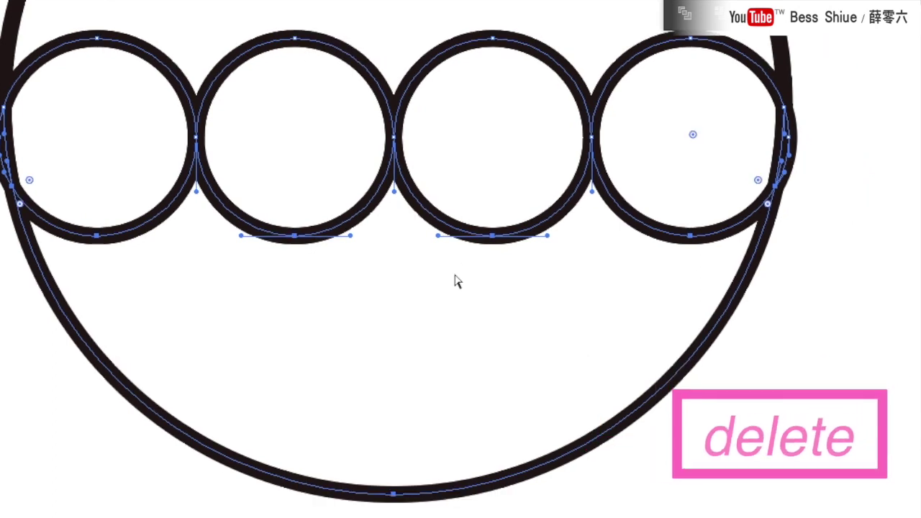
Delete the lower curves to leave the scalloped canopy, then deselect it
key(Delete)
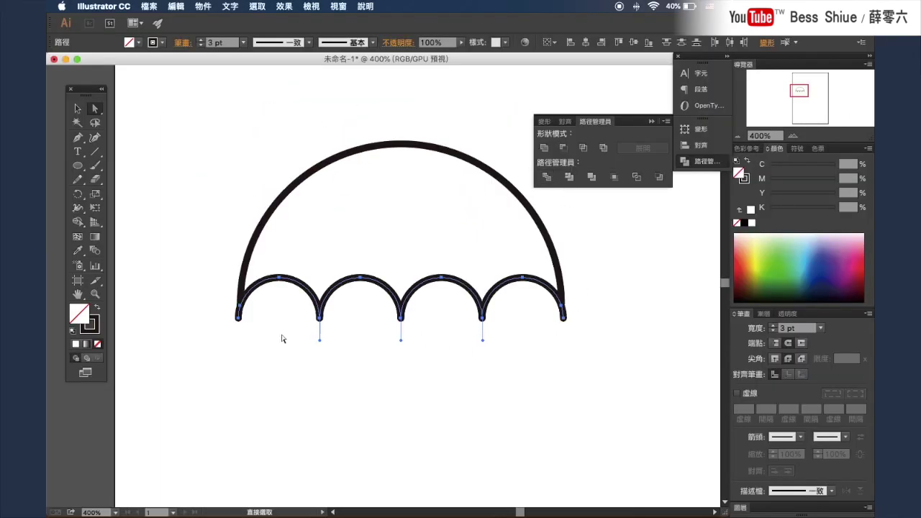
key(v)
key(ctrl+shift+a)
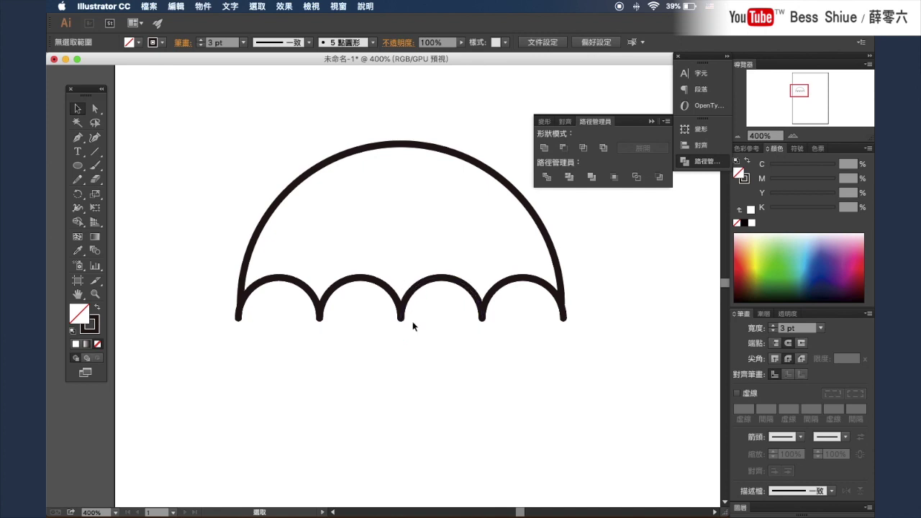
drag(416, 377, 374, 297)
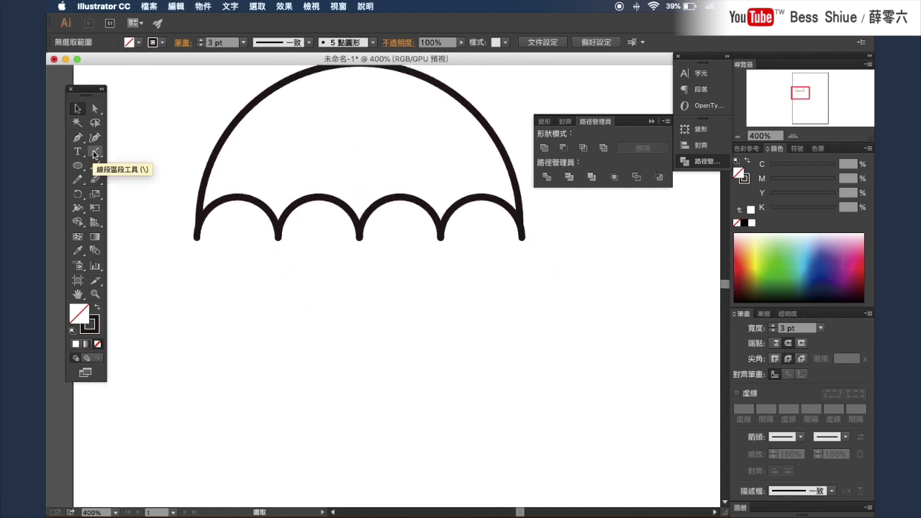
Draw a straight vertical shaft down from the canopy's centre scallop point
click(96, 152)
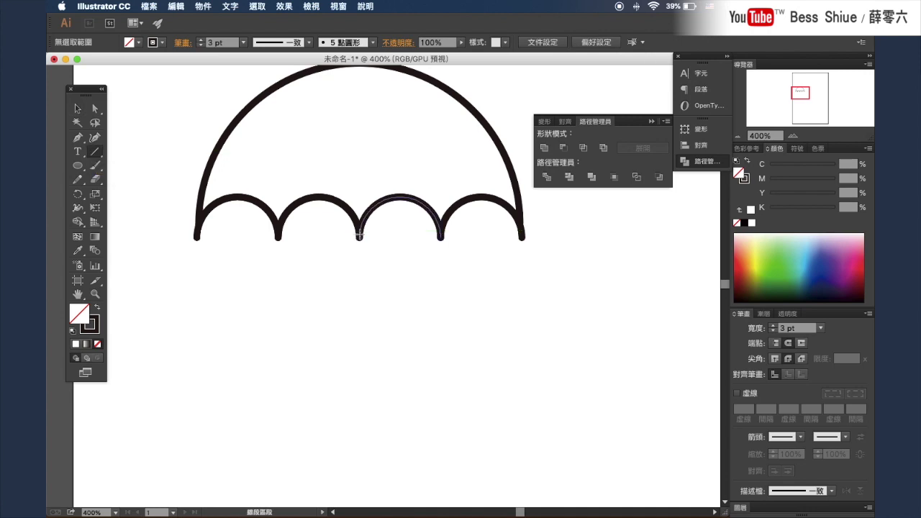
key(shift)
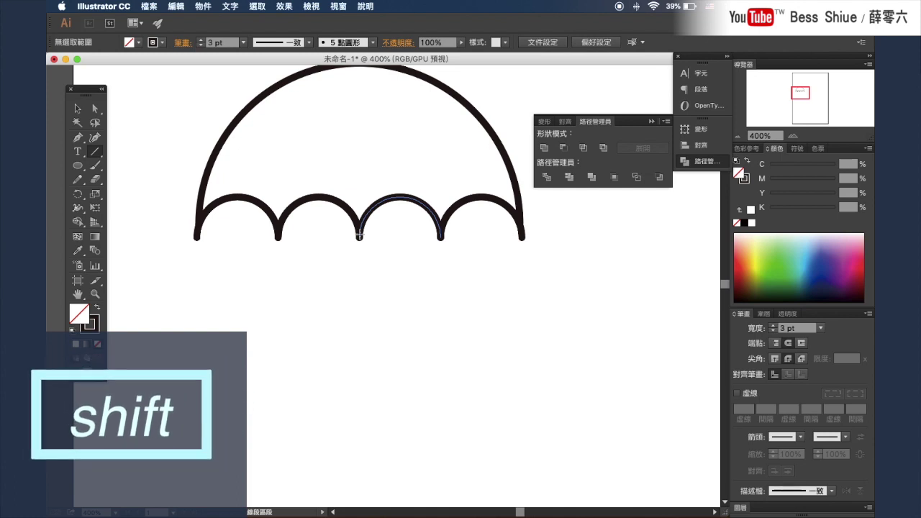
drag(359, 234, 360, 394)
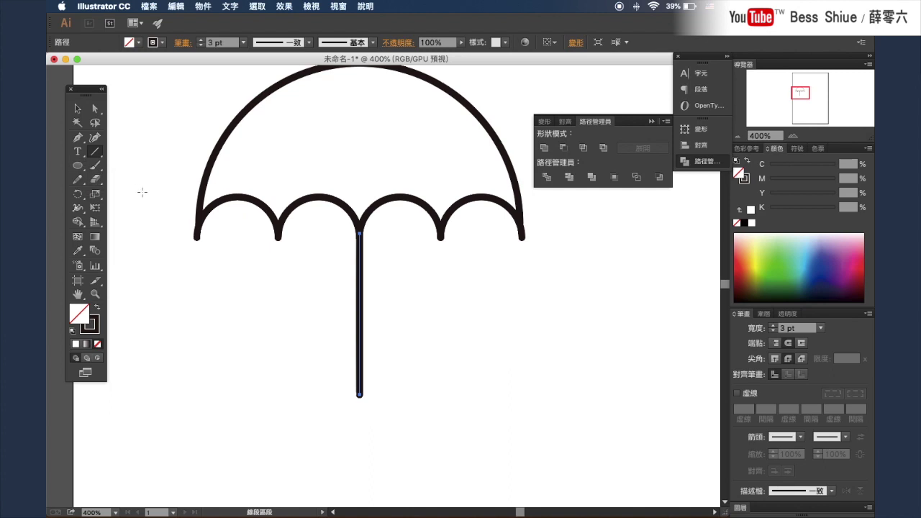
click(78, 166)
Draw a small circle at the shaft's base and clear its top segment
drag(327, 373, 360, 407)
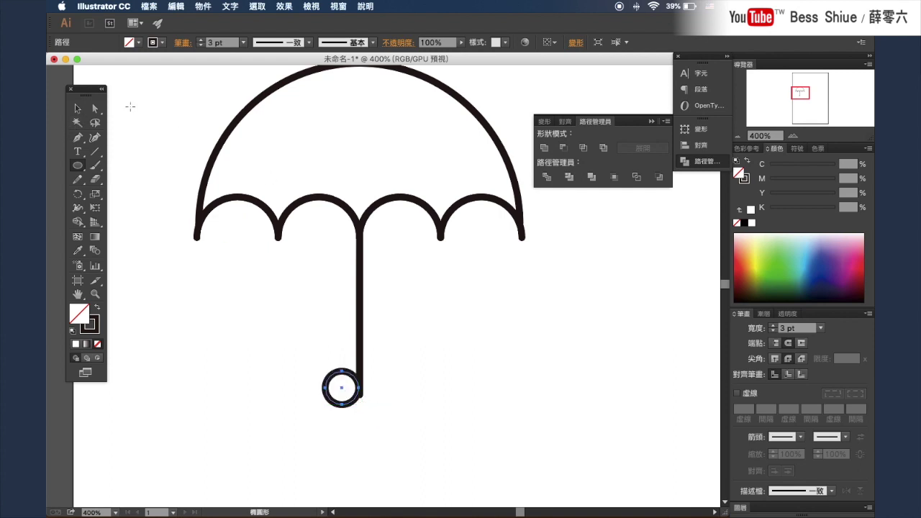
click(95, 109)
key(ctrl+equal)
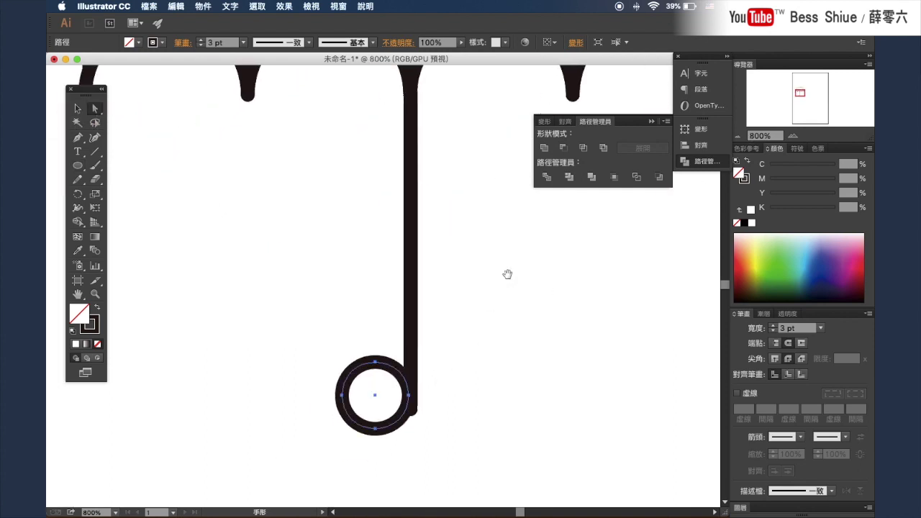
click(360, 314)
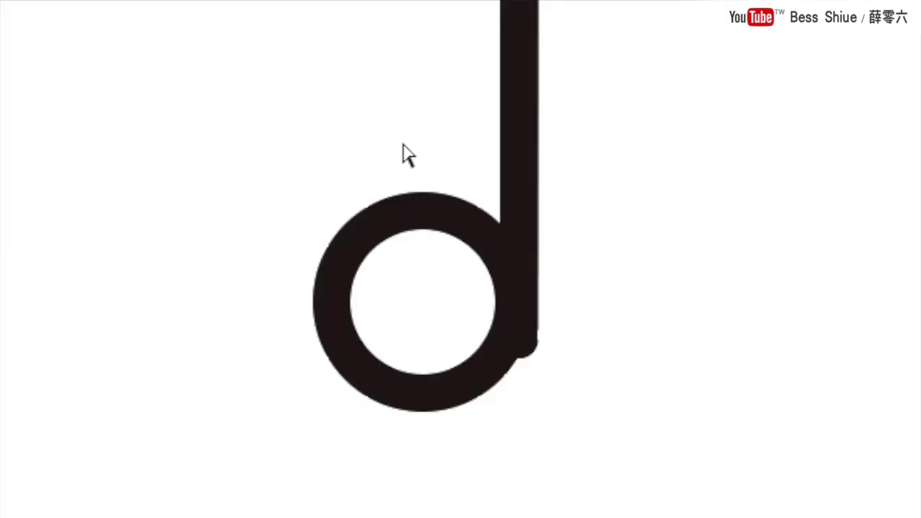
drag(403, 127, 446, 259)
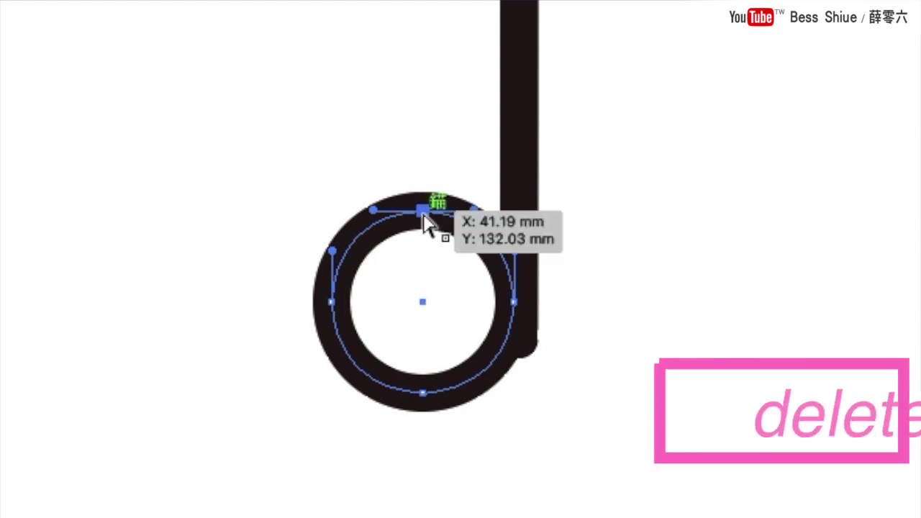
click(176, 7)
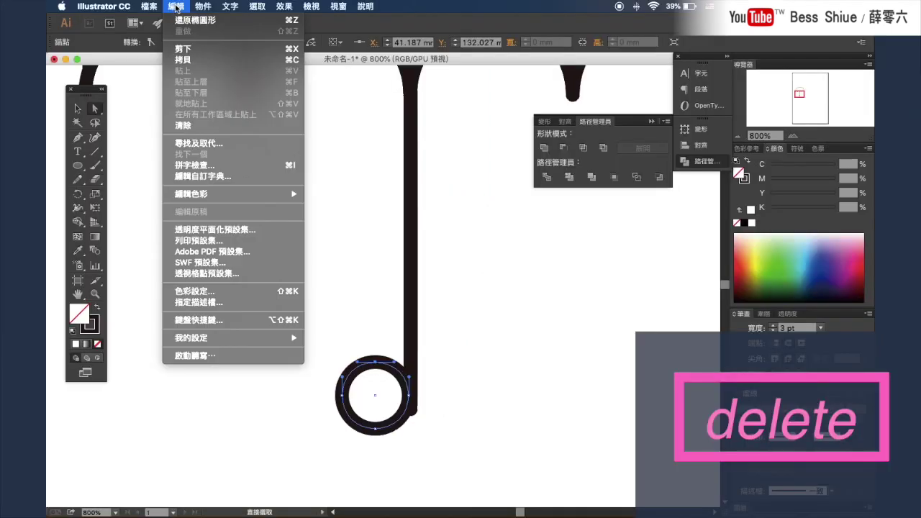
click(177, 125)
Move the U-shaped hook to join the shaft, then select the whole umbrella
key(v)
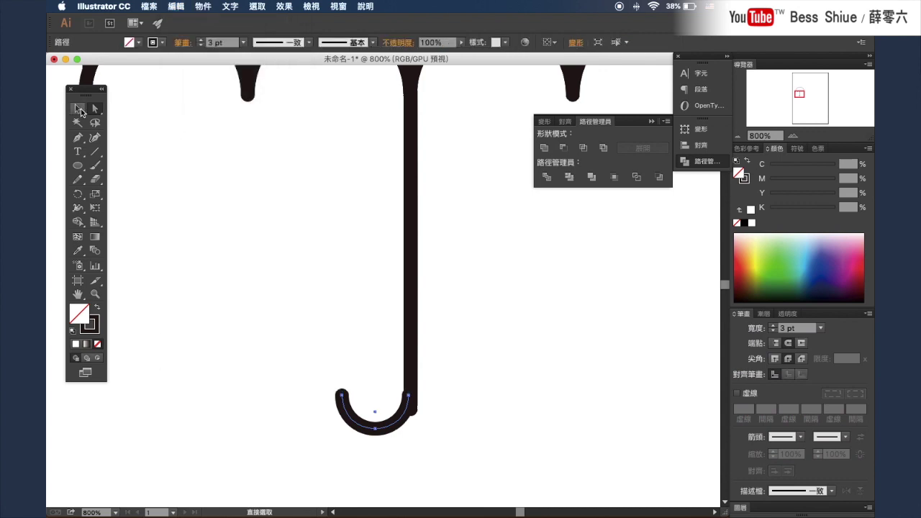
click(292, 303)
drag(374, 430, 379, 446)
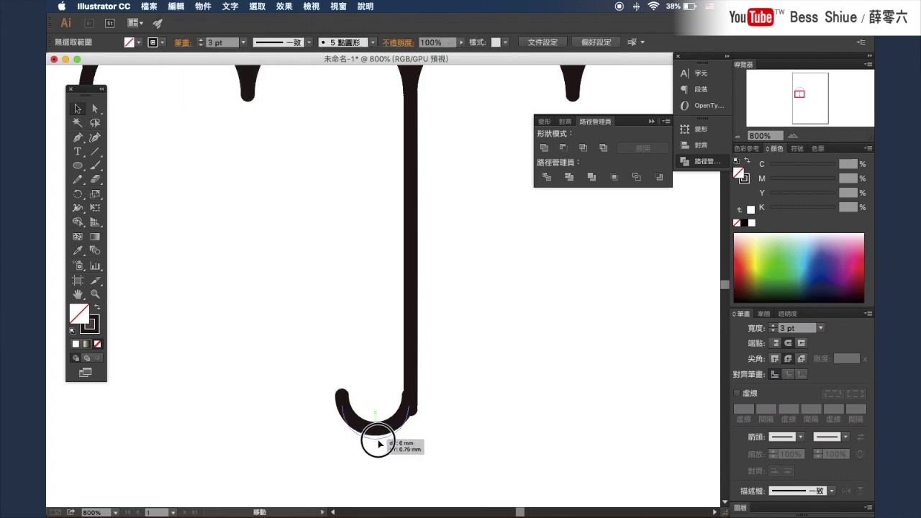
click(450, 423)
key(super+minus)
key(super+minus)
key(super+minus)
drag(222, 154, 270, 182)
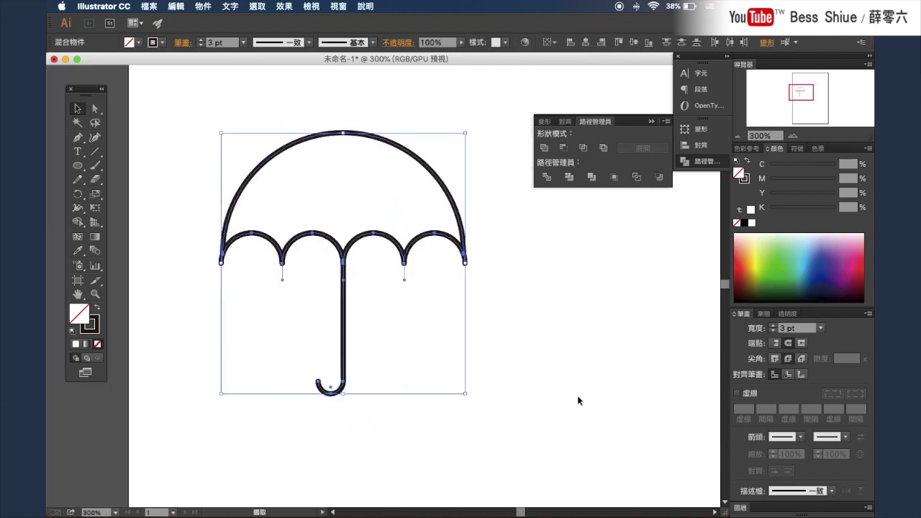
Raise the umbrella's stroke weight from 3 pt to 5 pt
click(774, 326)
click(511, 286)
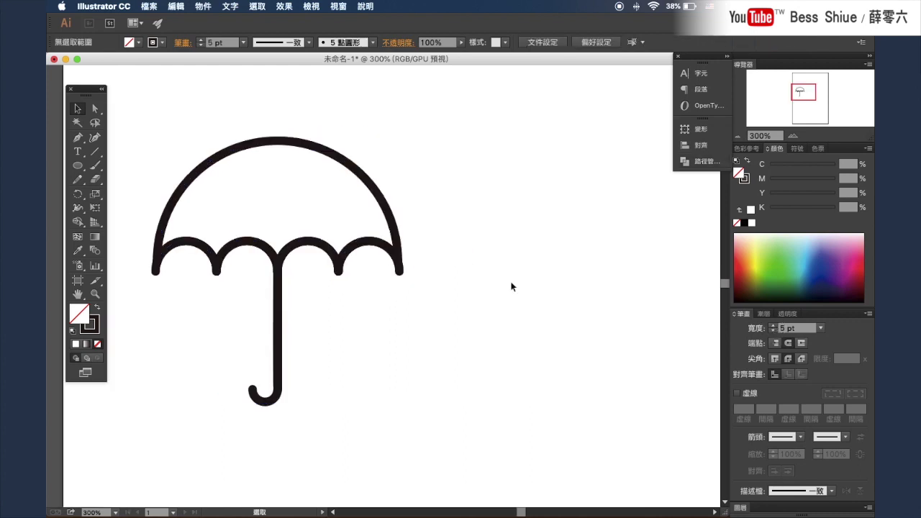
click(76, 167)
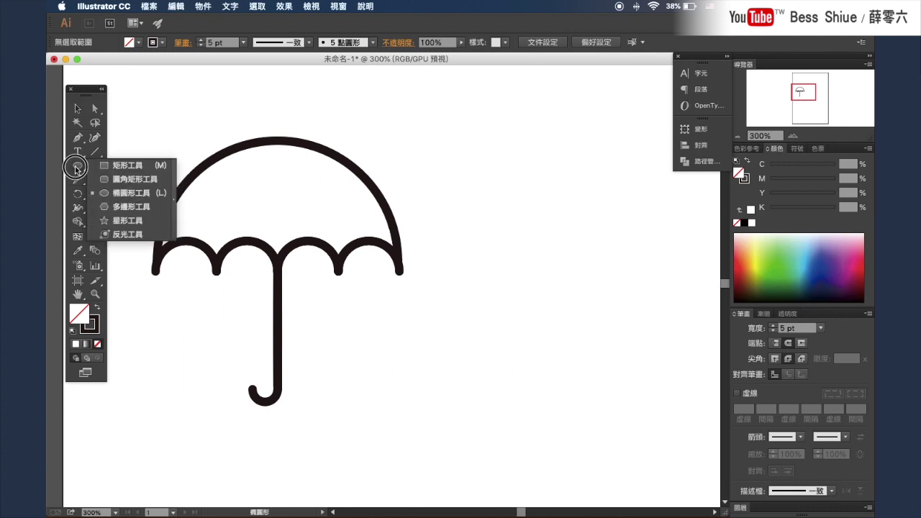
Create a three-sided polygon and stretch it into a tall, narrow triangle beside the umbrella
click(140, 209)
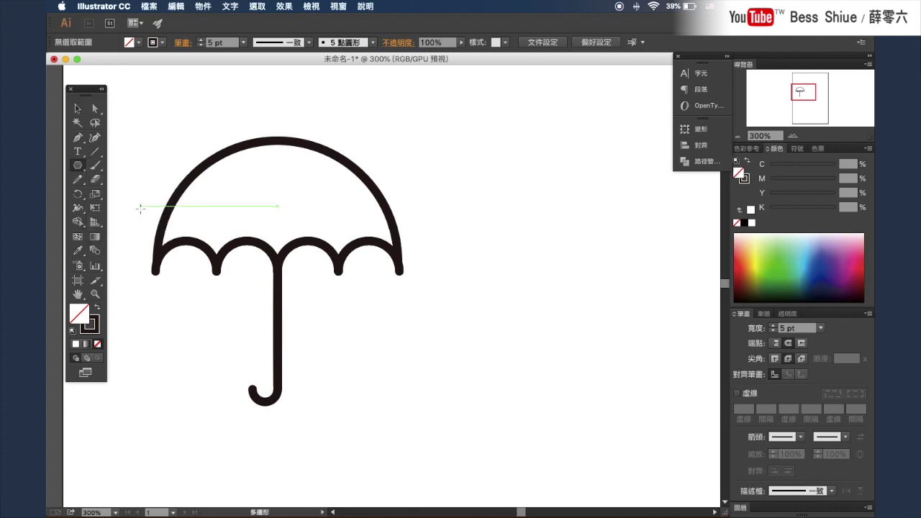
click(493, 262)
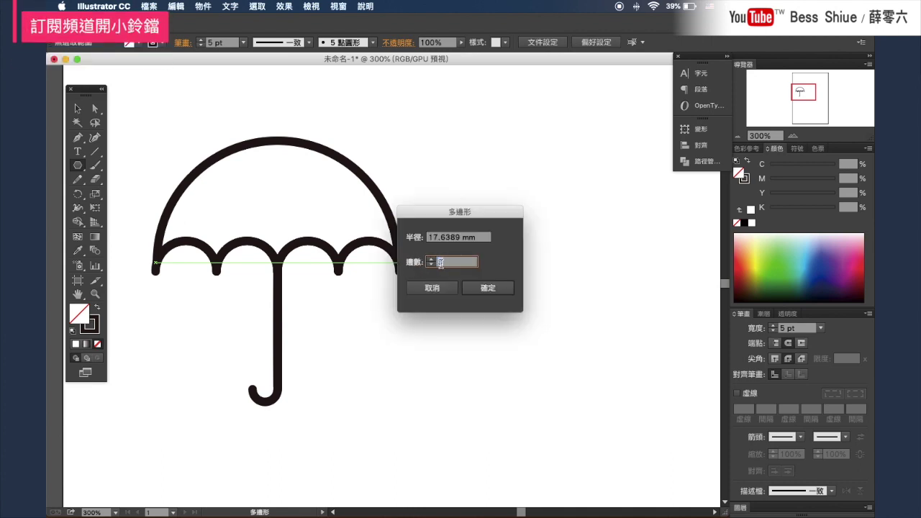
click(486, 289)
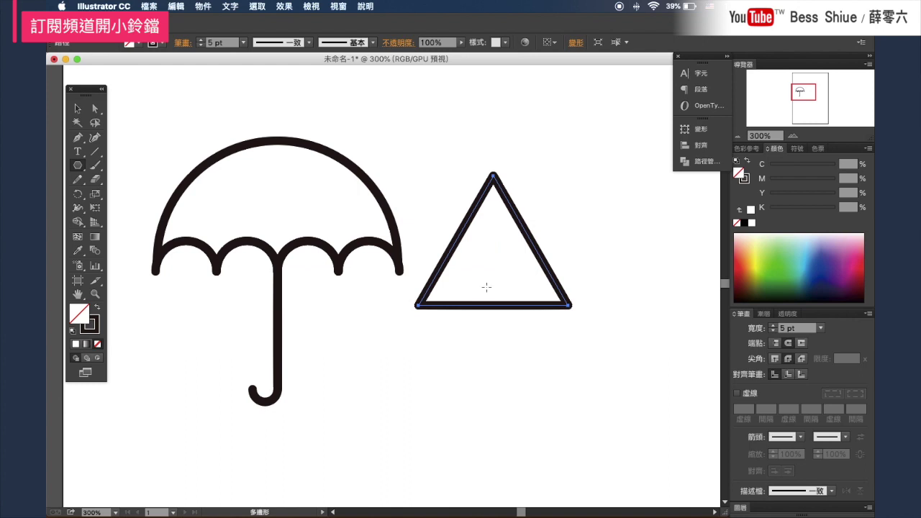
click(77, 108)
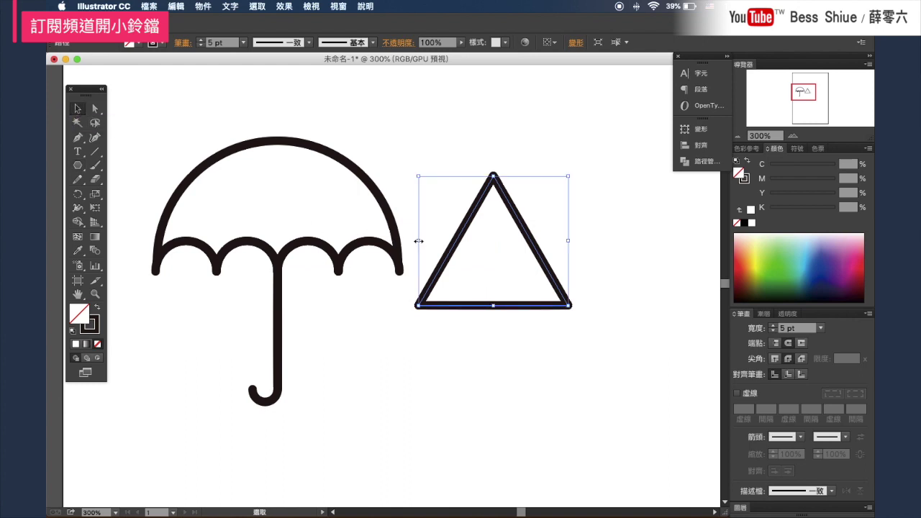
drag(417, 240, 461, 240)
drag(567, 241, 541, 240)
drag(501, 175, 501, 143)
drag(501, 305, 501, 338)
click(581, 388)
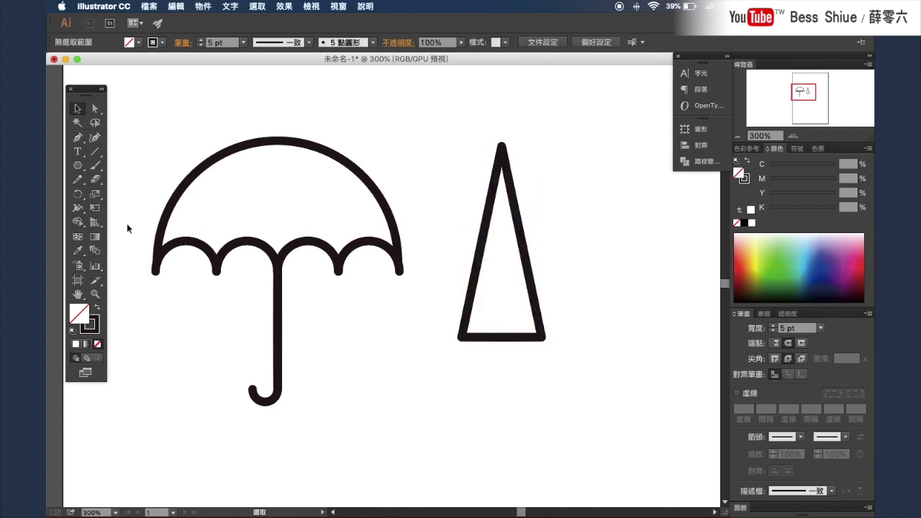
Draw a circle, Alt+Shift-copy it alongside, and nudge both up onto the triangle's base
drag(81, 168, 121, 196)
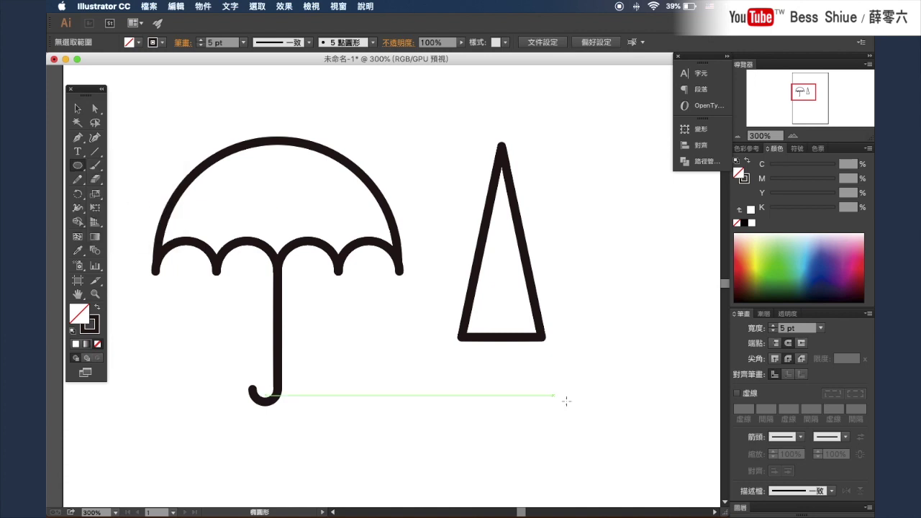
drag(465, 345, 482, 362)
key(v)
drag(480, 357, 523, 358)
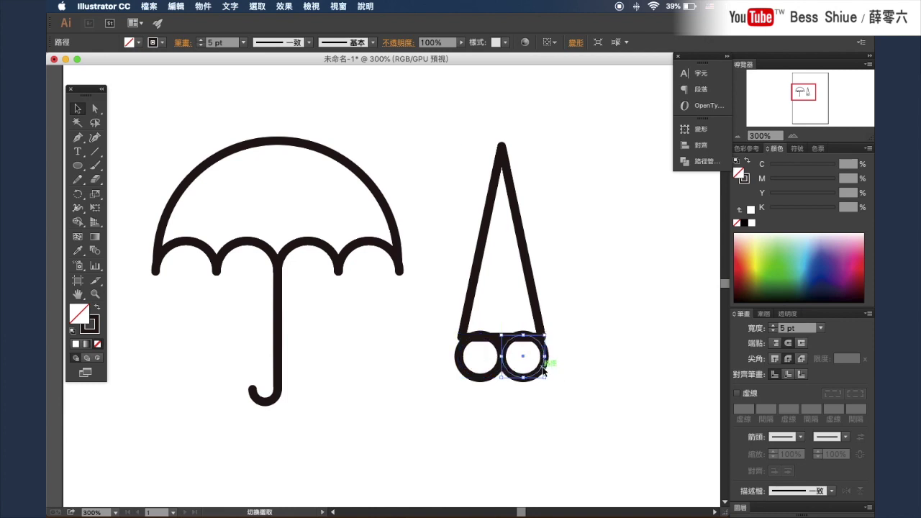
shift+click(480, 375)
key(Up)
key(Up)
key(Up)
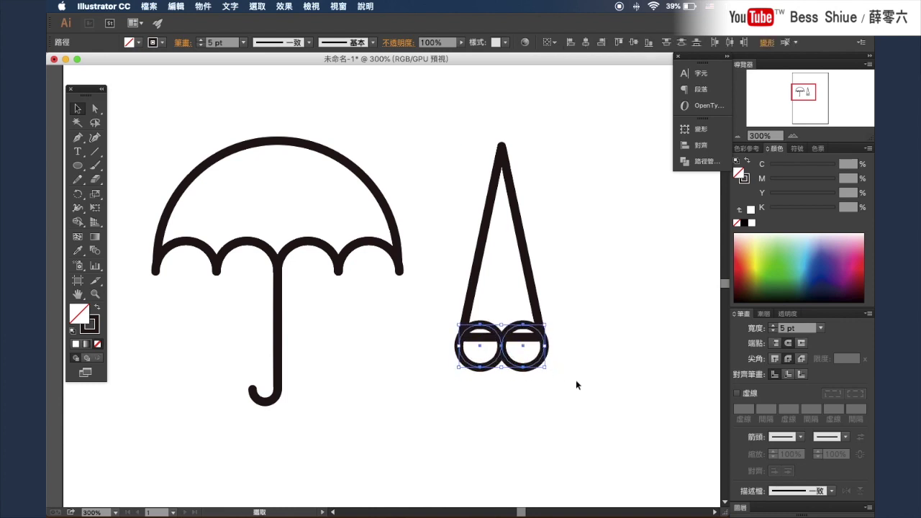
Zoom in and marquee-select the triangle together with both circles
click(793, 136)
drag(585, 266, 563, 265)
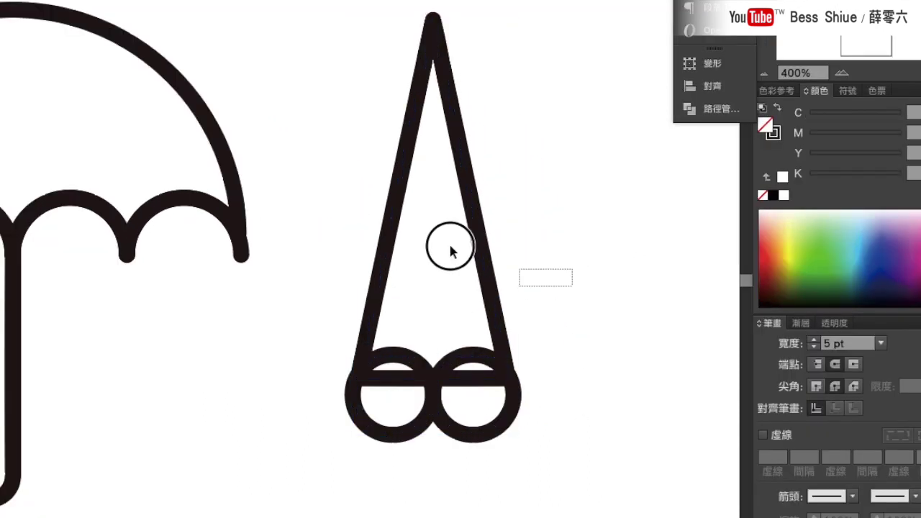
click(514, 260)
drag(433, 387, 602, 435)
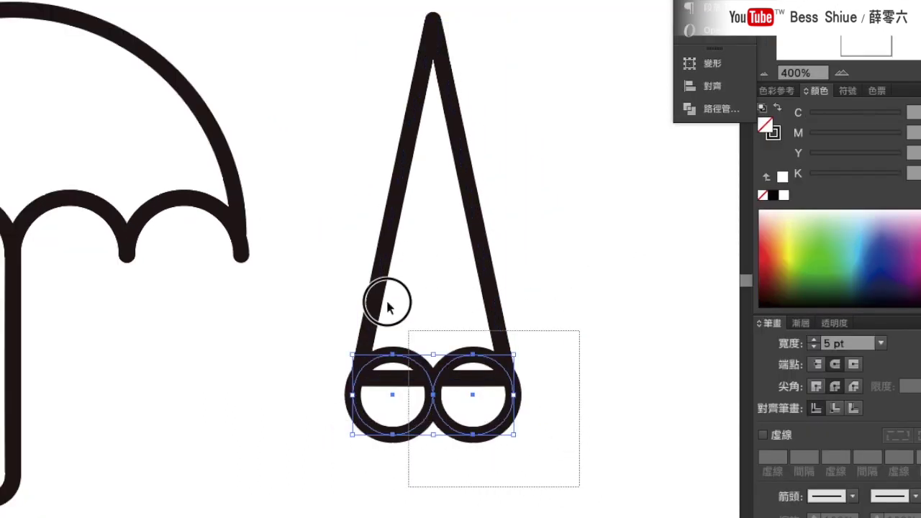
drag(575, 493, 340, 225)
Split the triangle and both circles at their overlaps with Pathfinder Divide
click(708, 112)
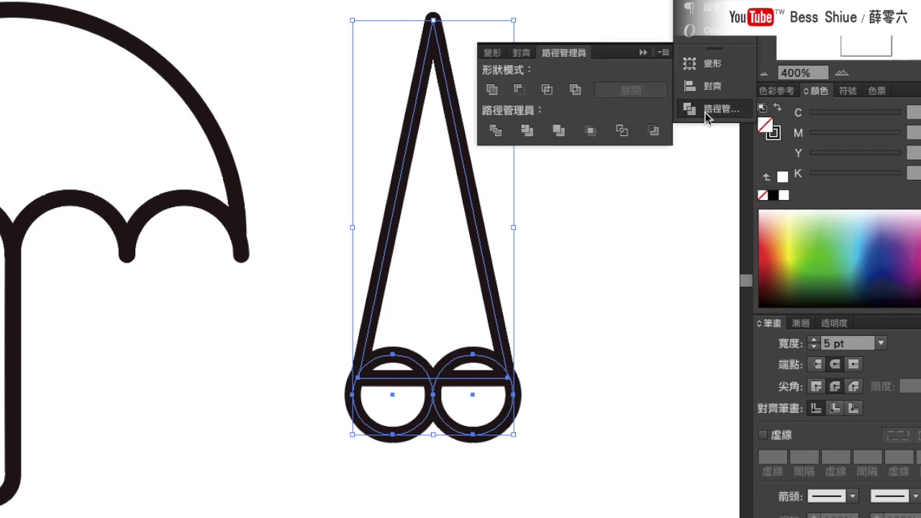
click(495, 131)
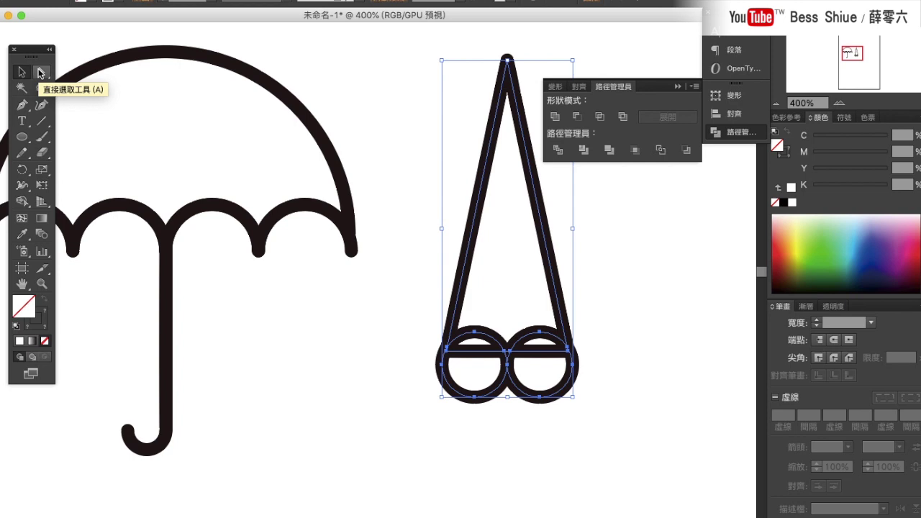
click(40, 72)
Select the lower semicircles of both circles and delete them with Edit > Clear
click(620, 426)
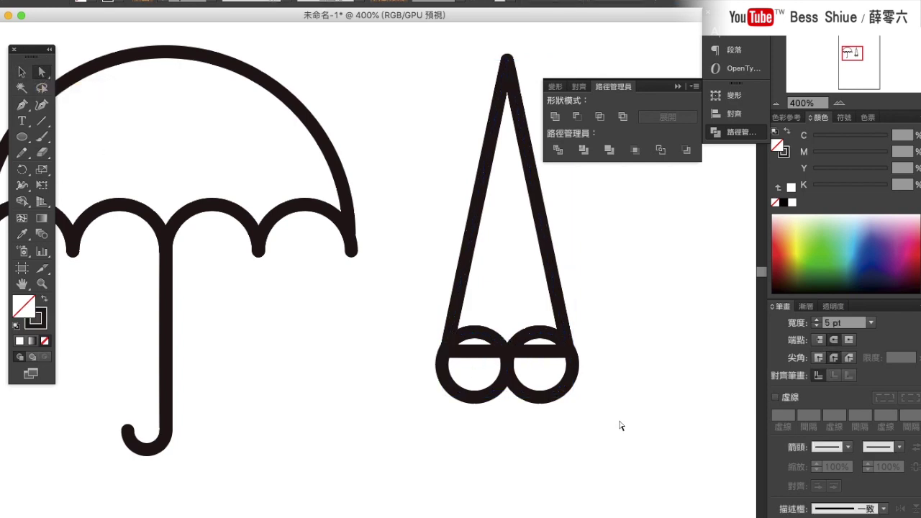
drag(592, 427, 410, 365)
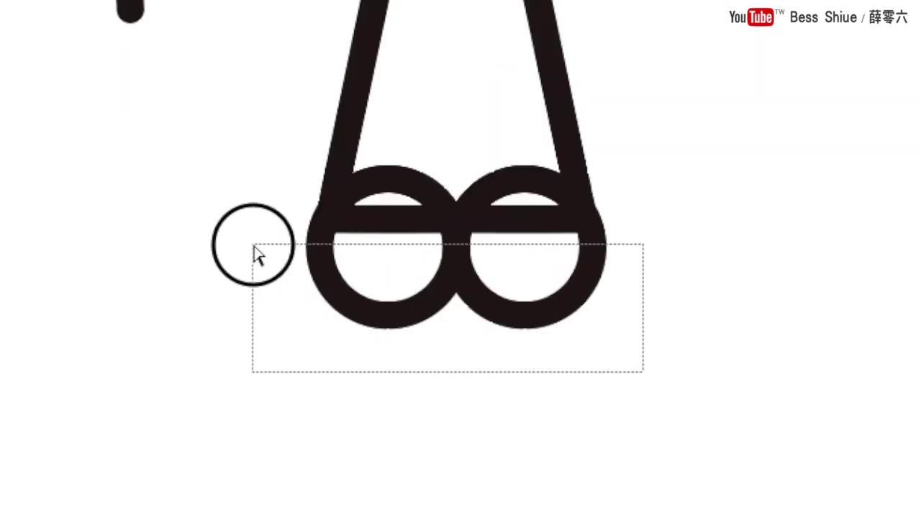
click(176, 6)
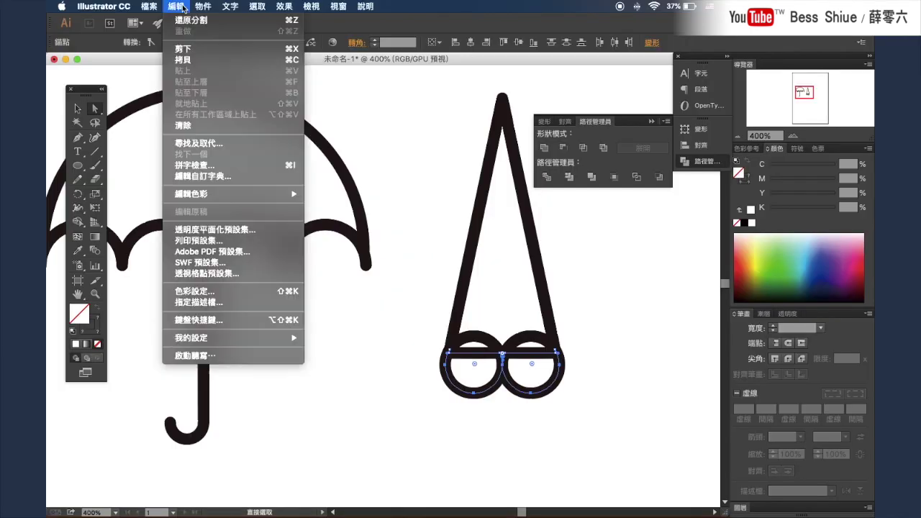
click(185, 125)
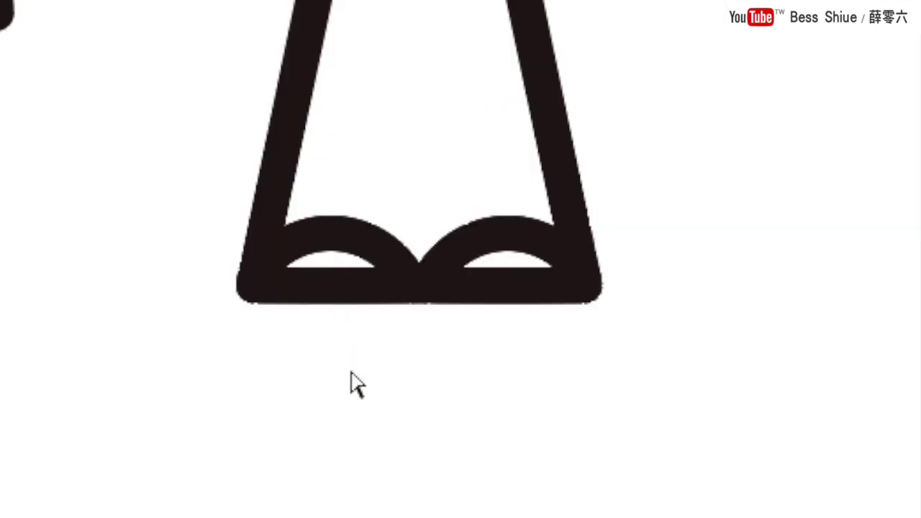
Delete the left inner arc piece with Edit > Clear
drag(351, 370, 317, 268)
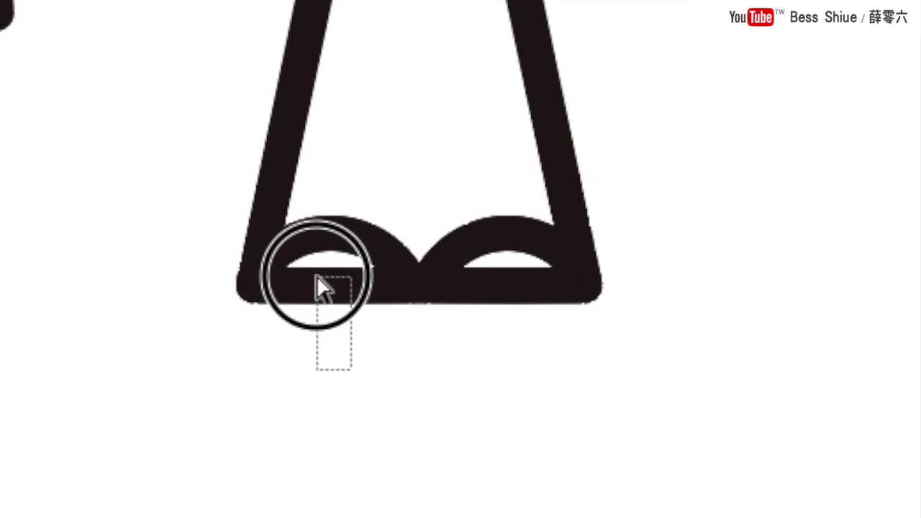
drag(317, 268, 318, 267)
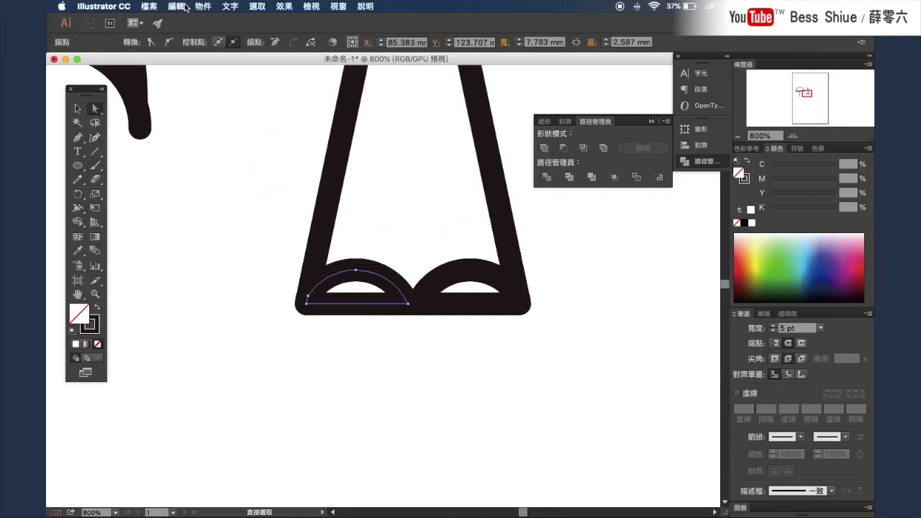
click(177, 7)
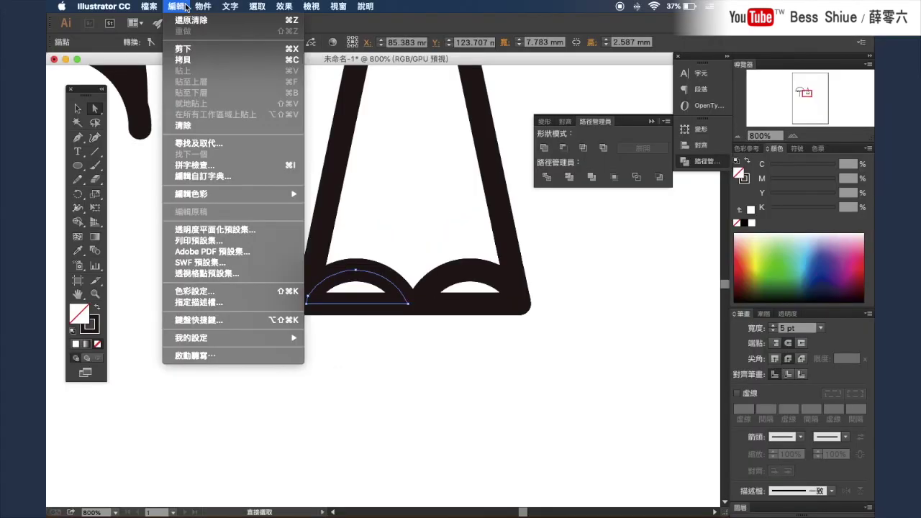
click(196, 126)
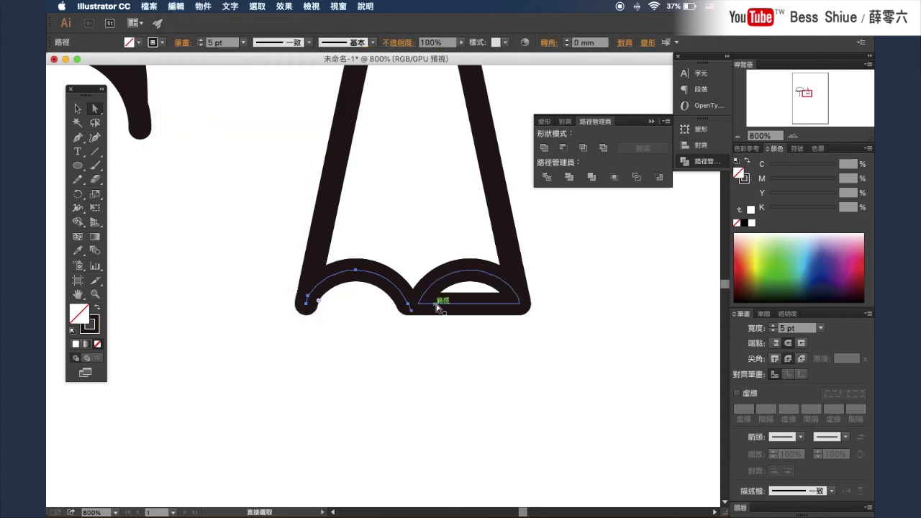
Delete the right inner arc piece with Edit > Clear
drag(488, 363, 461, 342)
drag(594, 383, 576, 238)
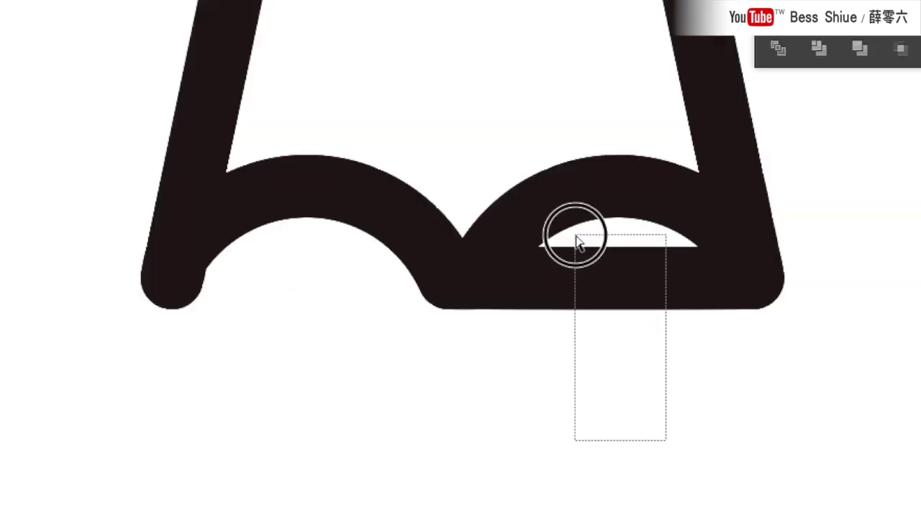
mouse_move(576, 237)
mouse_down()
mouse_move(566, 136)
mouse_move(806, 277)
mouse_move(609, 232)
mouse_move(584, 240)
mouse_up()
click(176, 6)
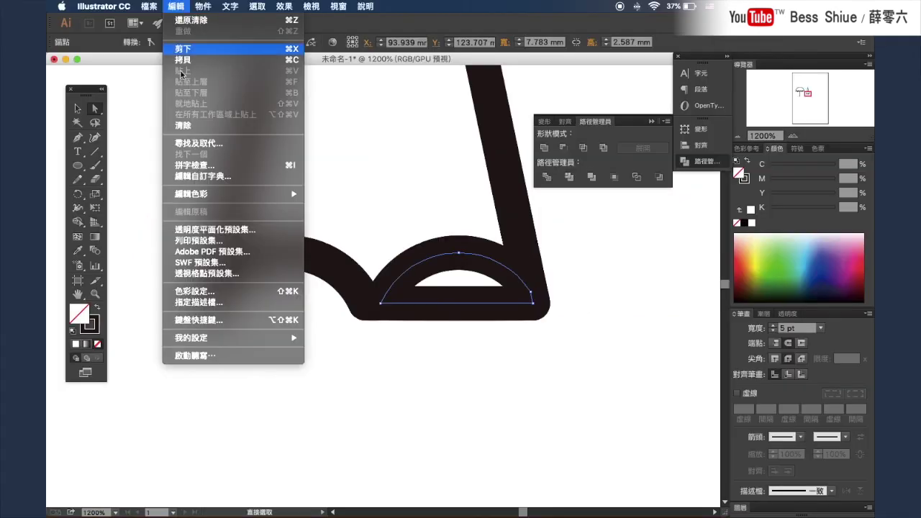
click(182, 124)
Deselect and zoom back out to view both umbrellas
click(384, 348)
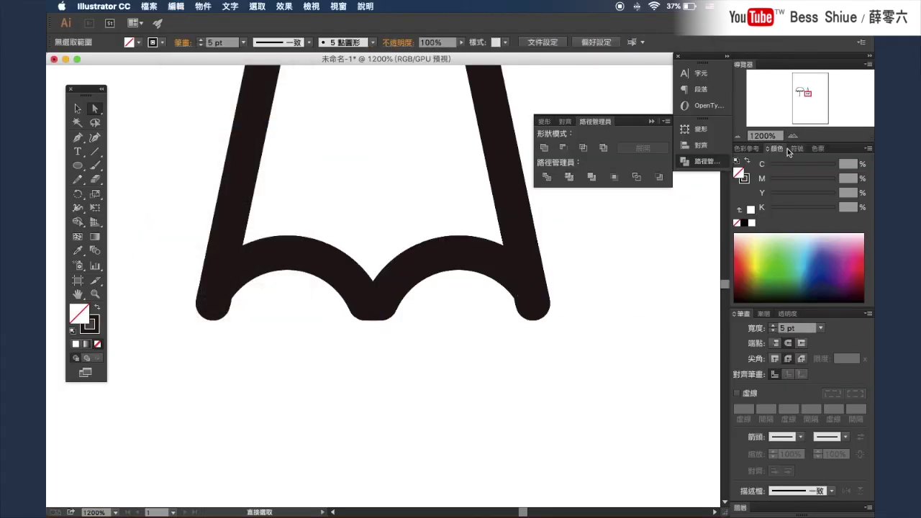
key(super+minus)
key(super+minus)
key(super+minus)
click(77, 109)
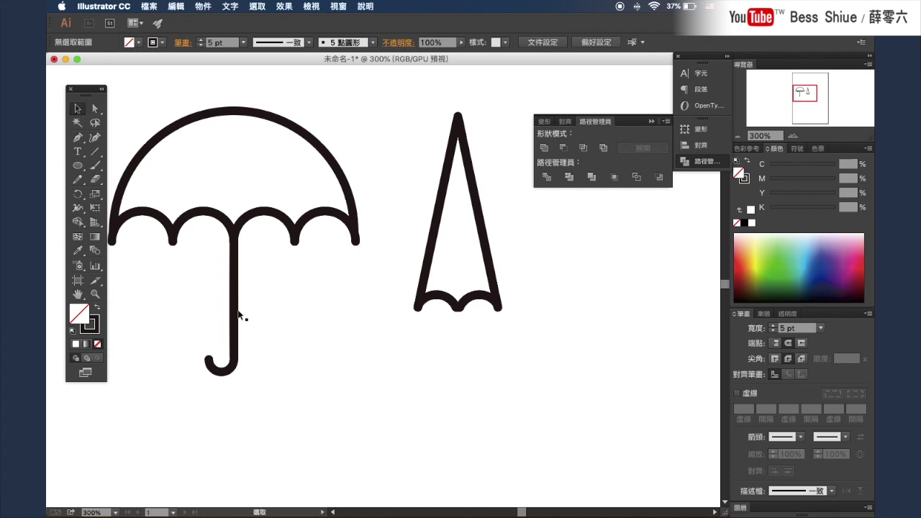
Alt-drag a copy of the hooked handle under the folded umbrella
mouse_move(279, 387)
mouse_down()
mouse_move(216, 345)
mouse_move(459, 328)
mouse_up()
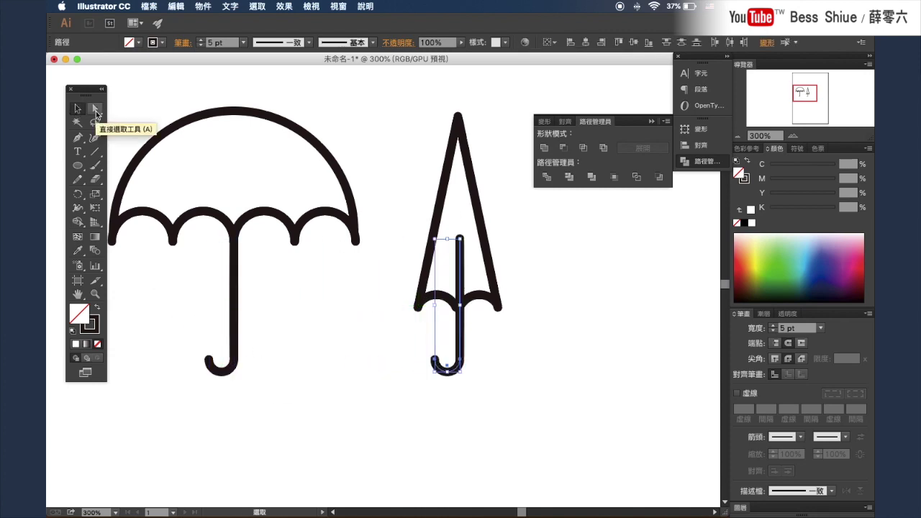
click(95, 109)
click(572, 253)
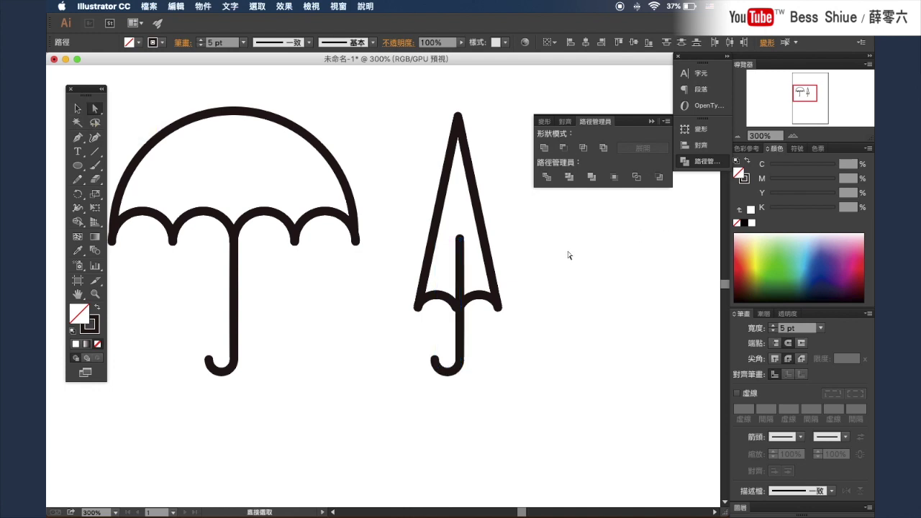
Drag the copied handle's top anchor down so the shaft starts at the scallops
click(460, 239)
key(super+plus)
drag(375, 191, 375, 327)
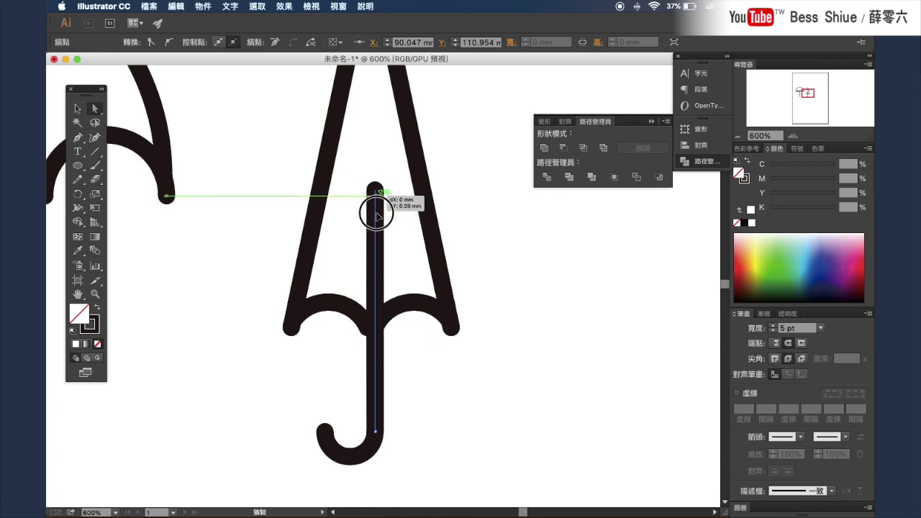
click(426, 395)
key(super+minus)
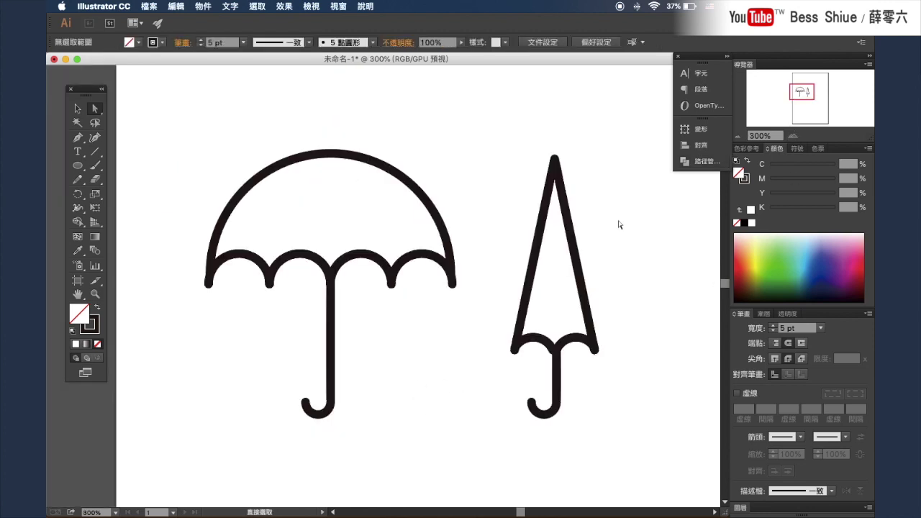